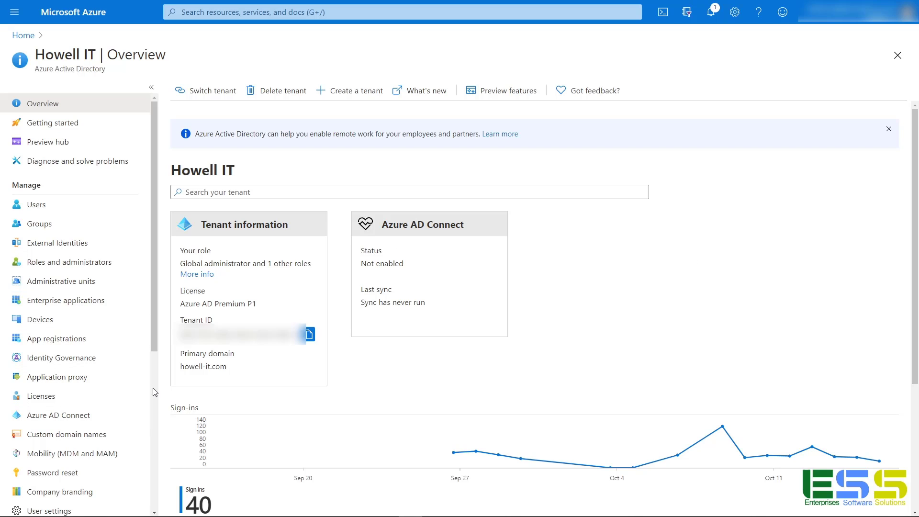
Go to the tenant's Company branding and select the Default locale row
left_click(85, 491)
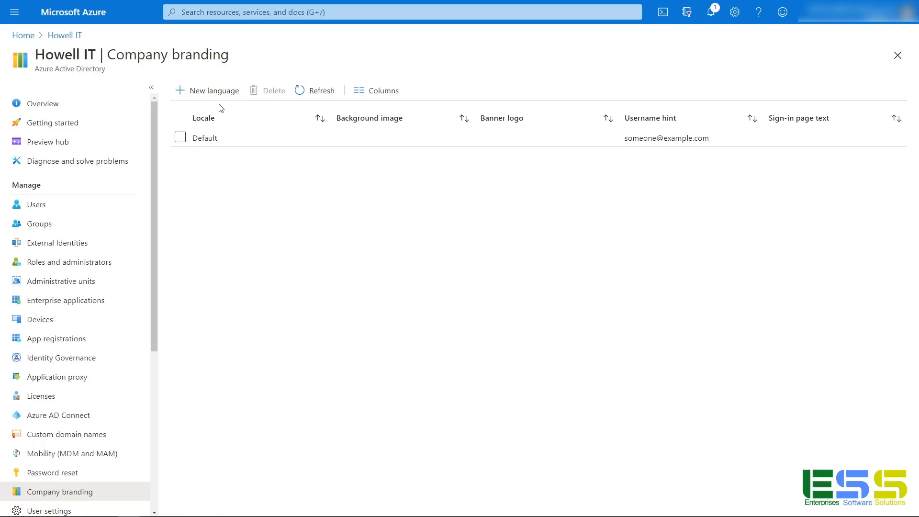
left_click(181, 139)
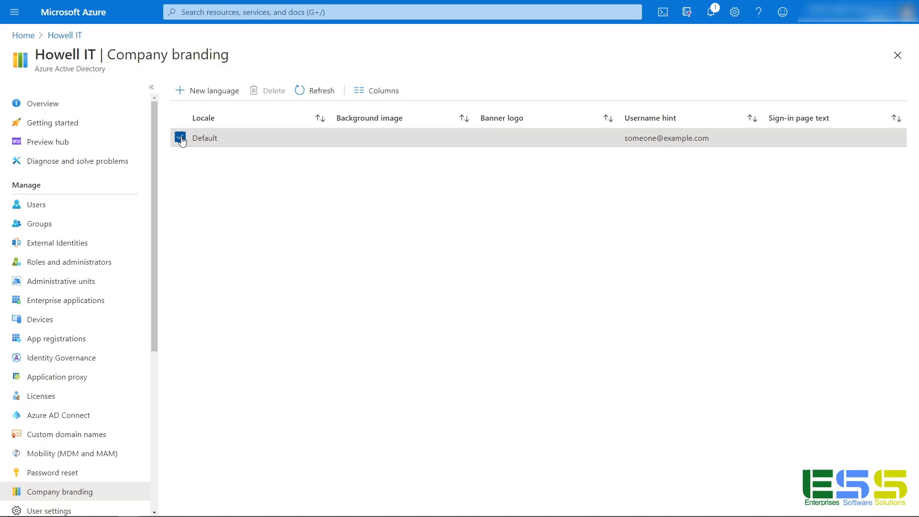
Set ESS LOGO 2.png as the Default locale's banner logo and save the branding
double_click(204, 139)
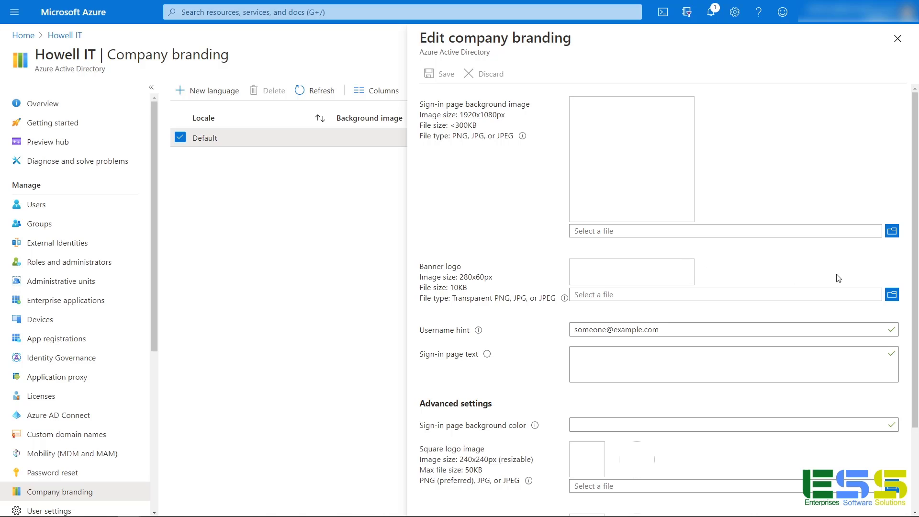
left_click(892, 294)
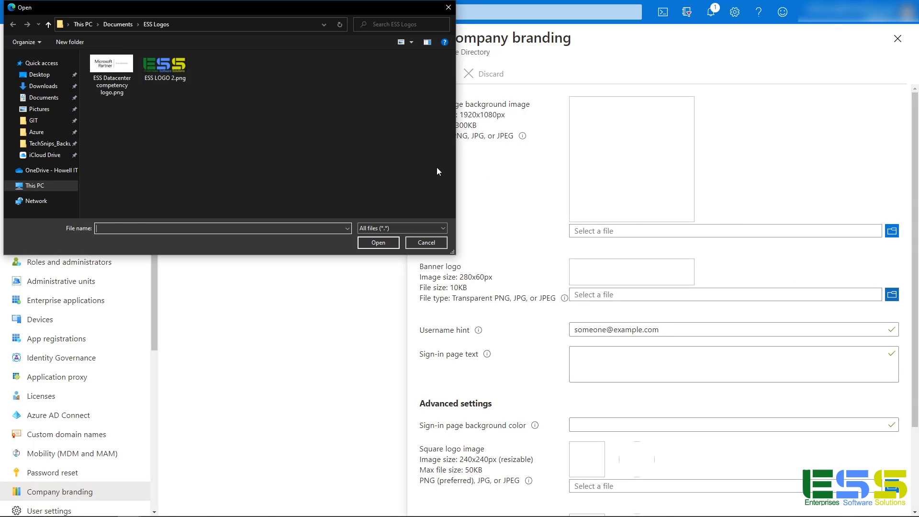
double_click(167, 70)
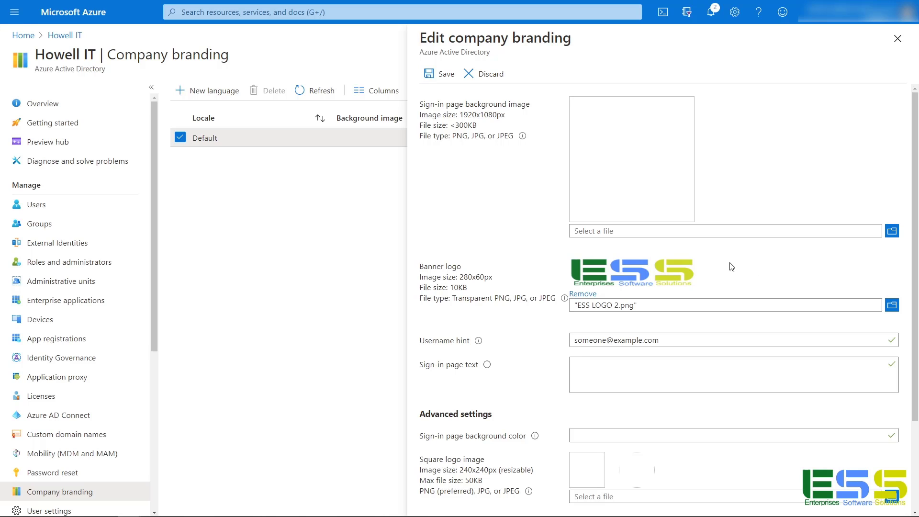
scroll(745, 259, "down", 2)
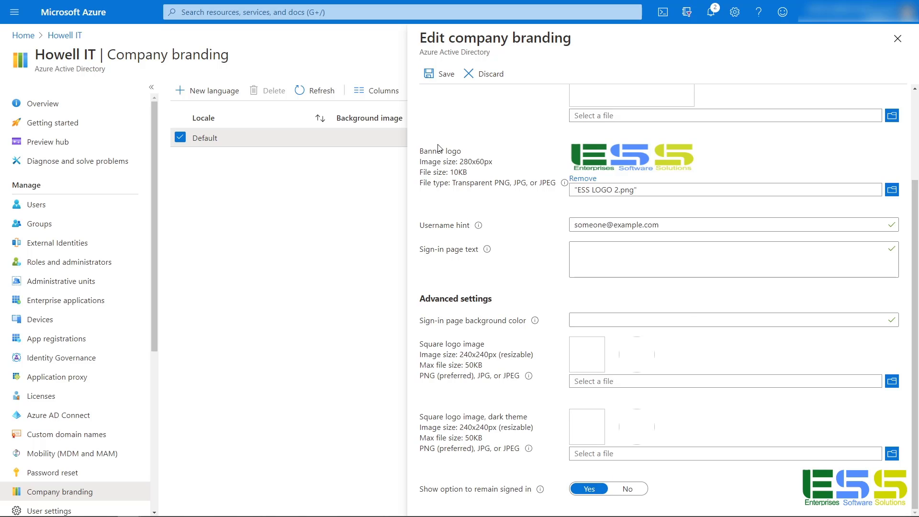
left_click(438, 74)
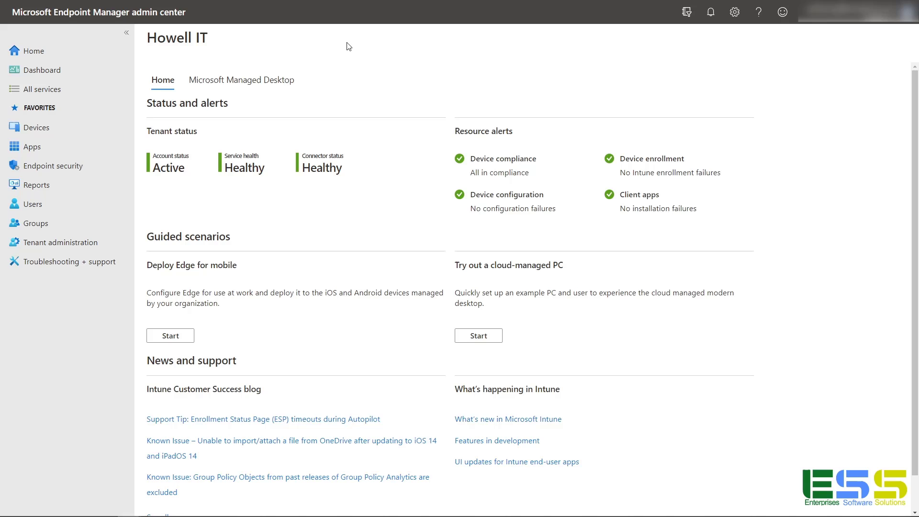
Navigate to Devices > Enroll devices > Windows Autopilot Deployment Profiles
left_click(52, 129)
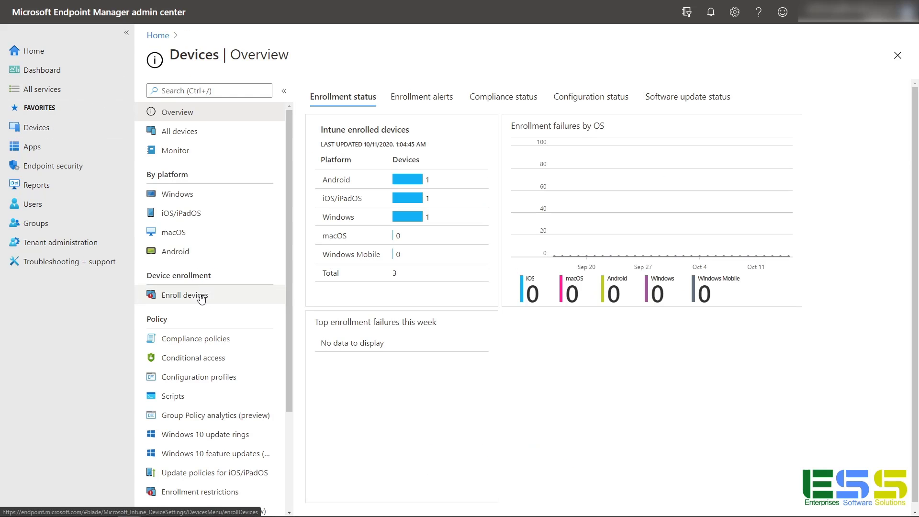
left_click(202, 297)
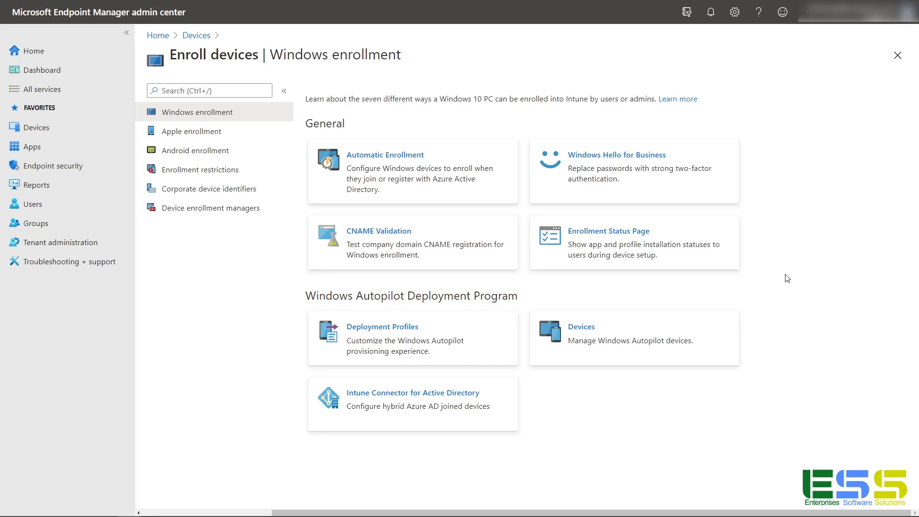
left_click(416, 332)
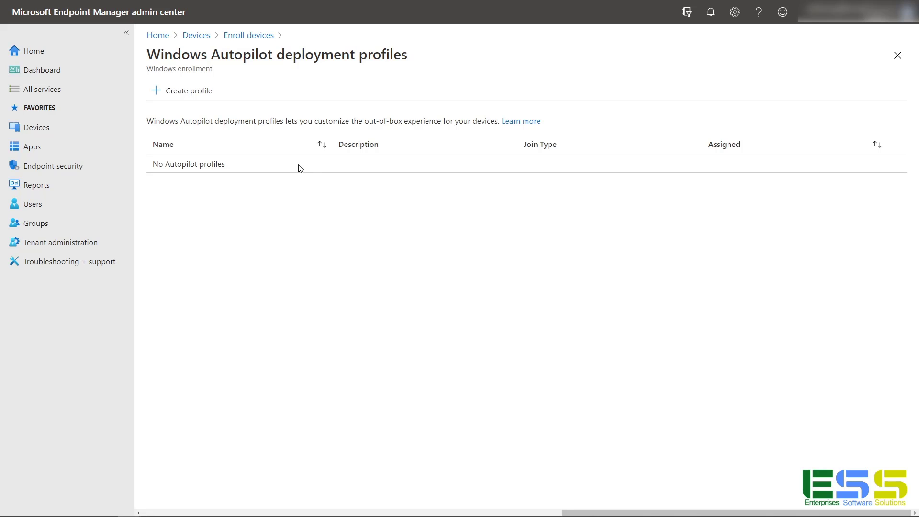
Create a new Windows PC Autopilot profile named 'Demo' and complete its Basics
left_click(199, 100)
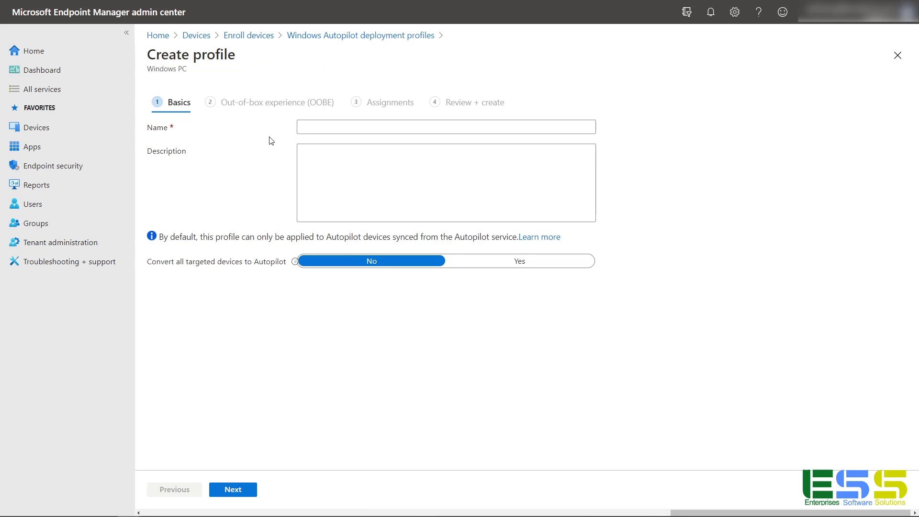
left_click(323, 128)
type("Demo")
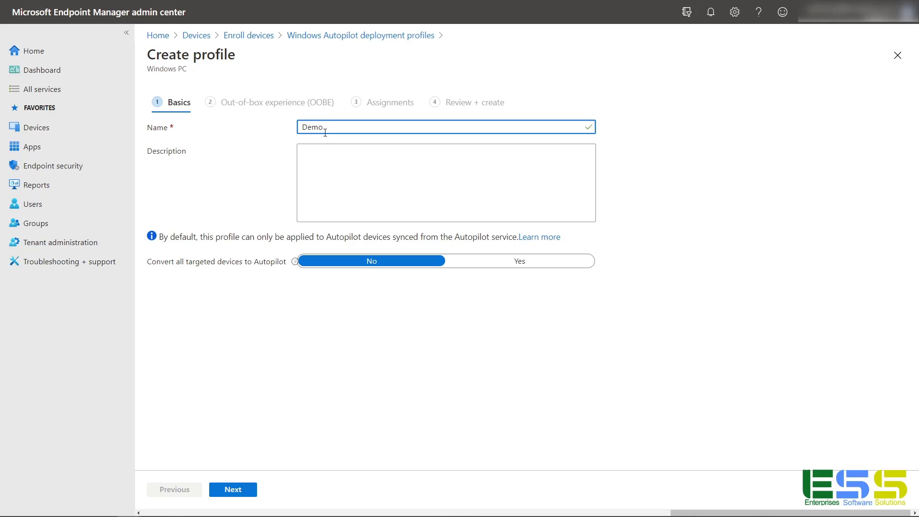
left_click(430, 154)
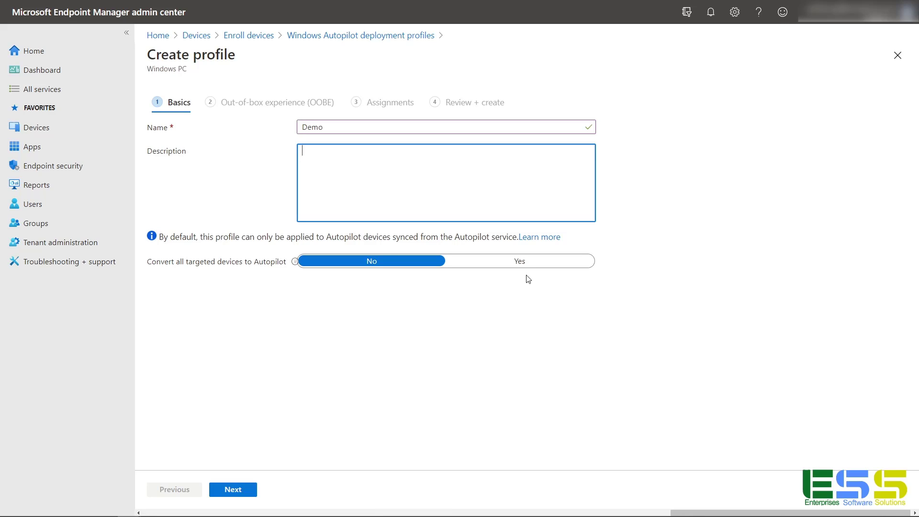
left_click(243, 489)
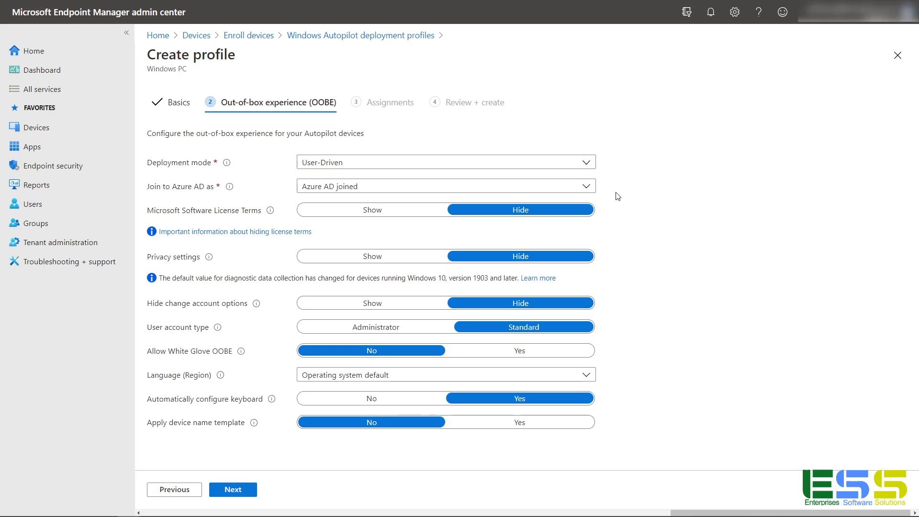
Keep Azure AD joined and OS-default language; set keyboard auto-configuration and device name template to No
left_click(588, 188)
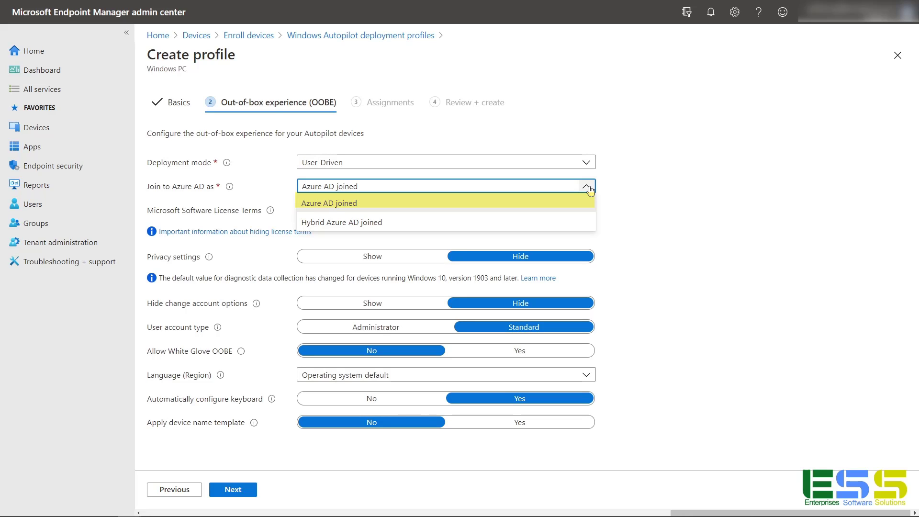
left_click(590, 190)
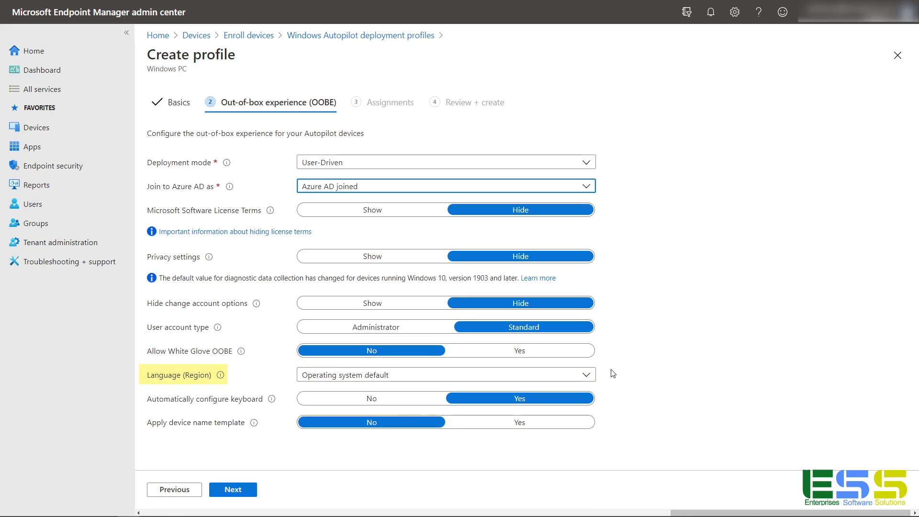
left_click(592, 377)
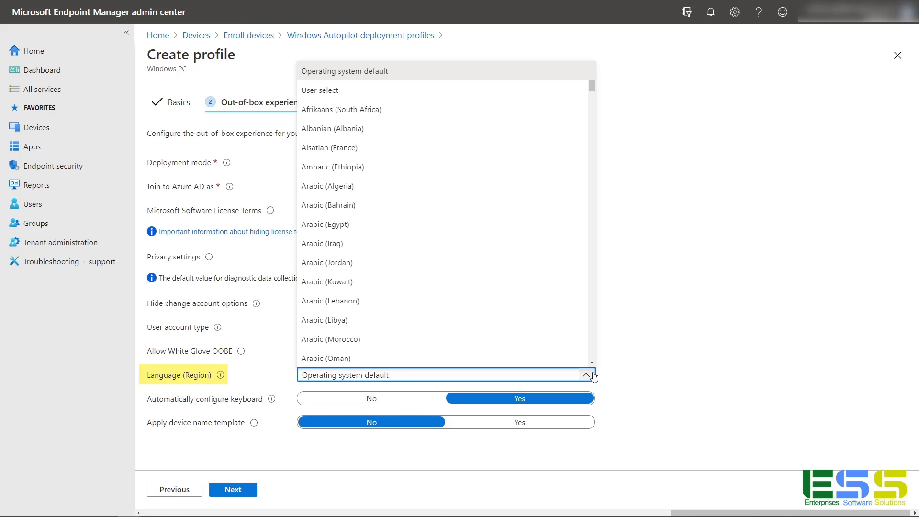
left_click(667, 344)
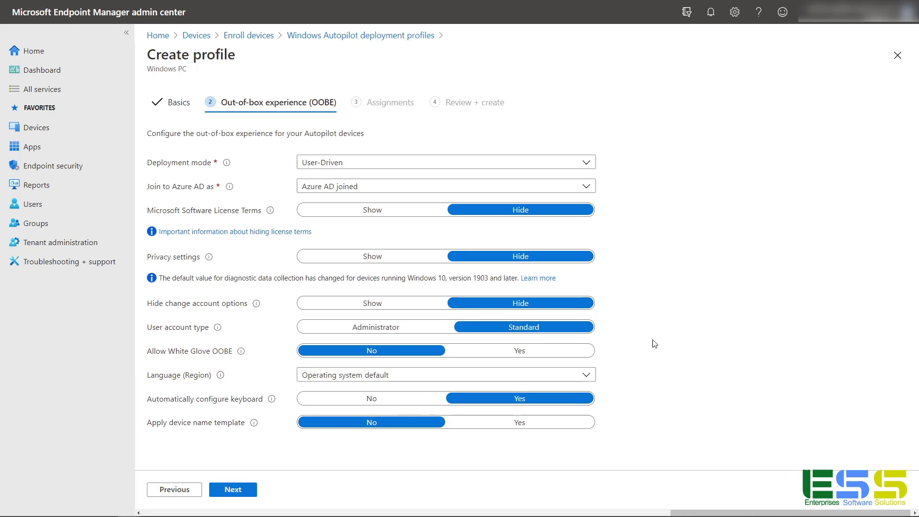
left_click(410, 399)
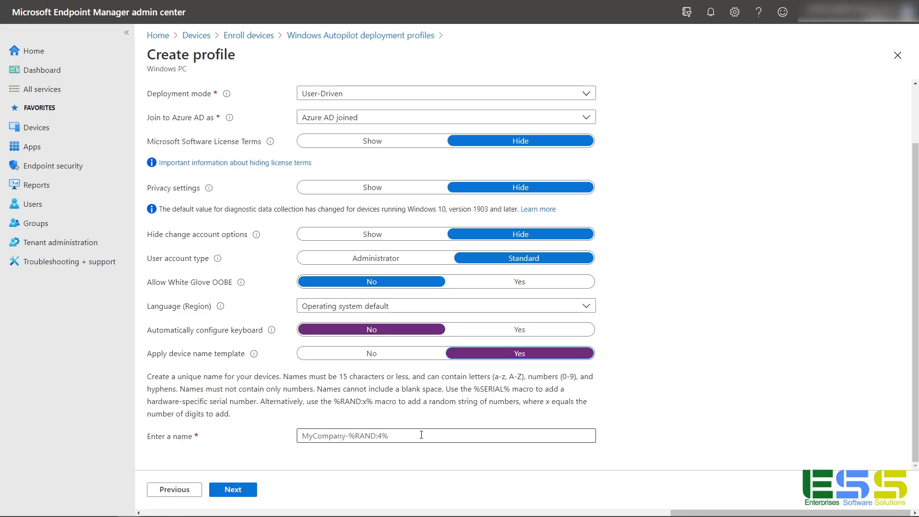
left_click(400, 357)
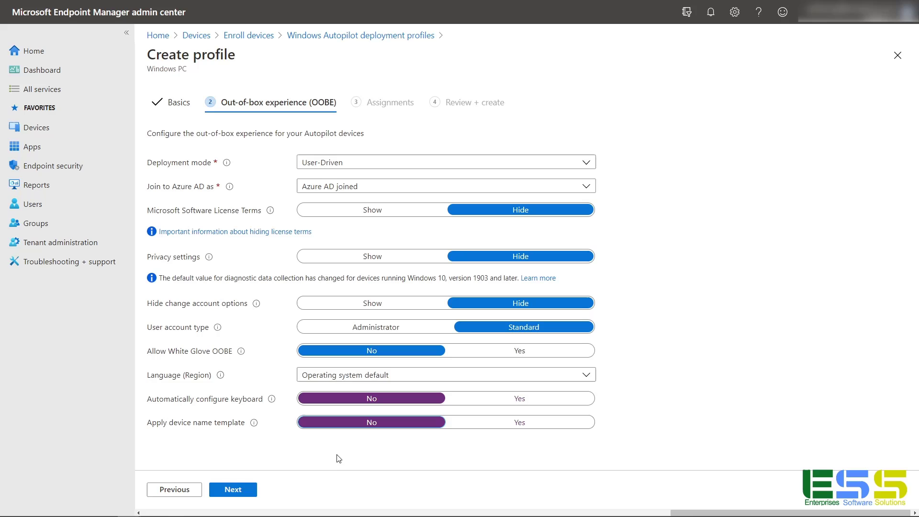
Assign the Demo profile to All devices, review, and create it
left_click(231, 489)
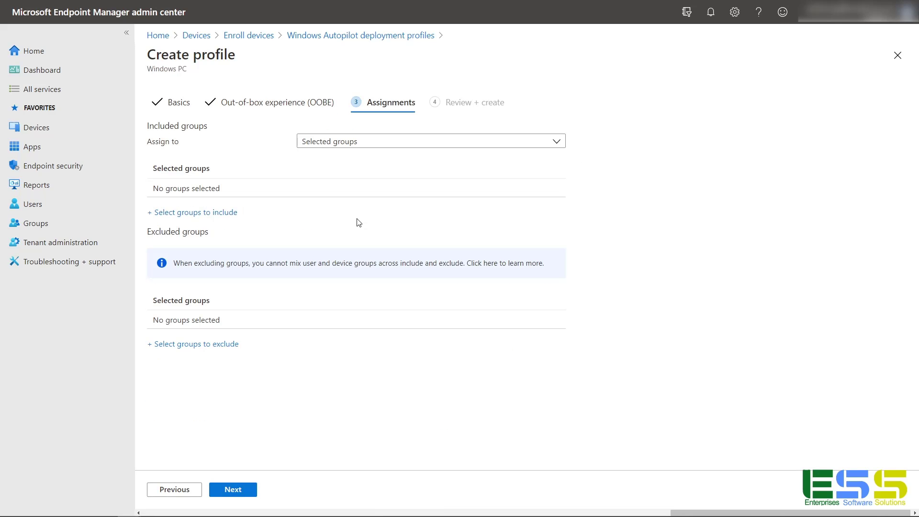
left_click(352, 145)
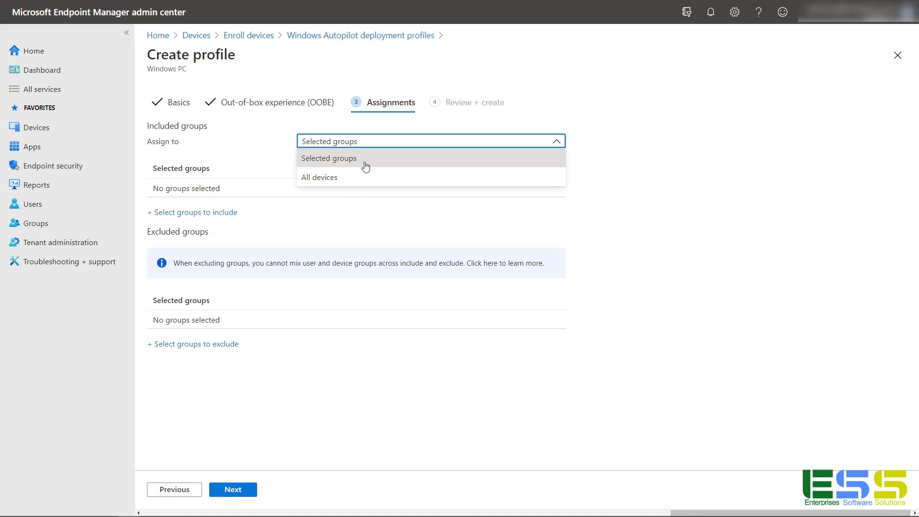
left_click(367, 181)
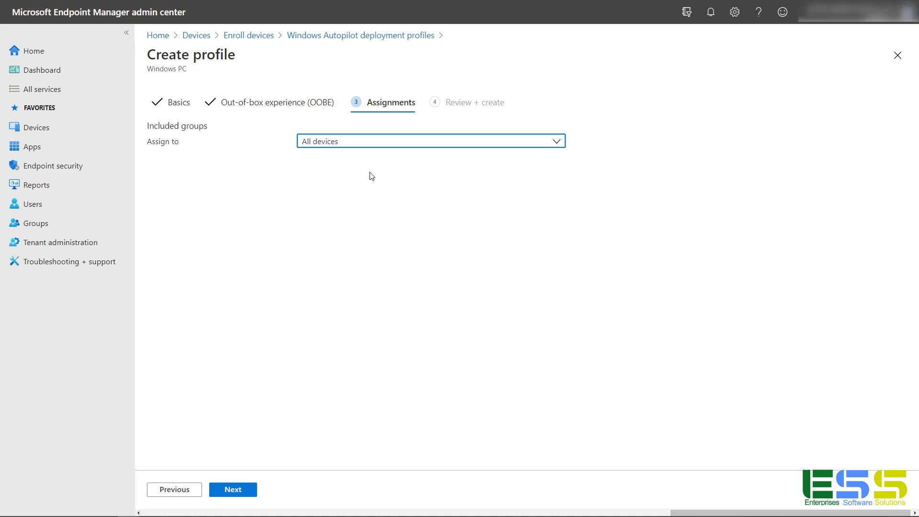
left_click(232, 489)
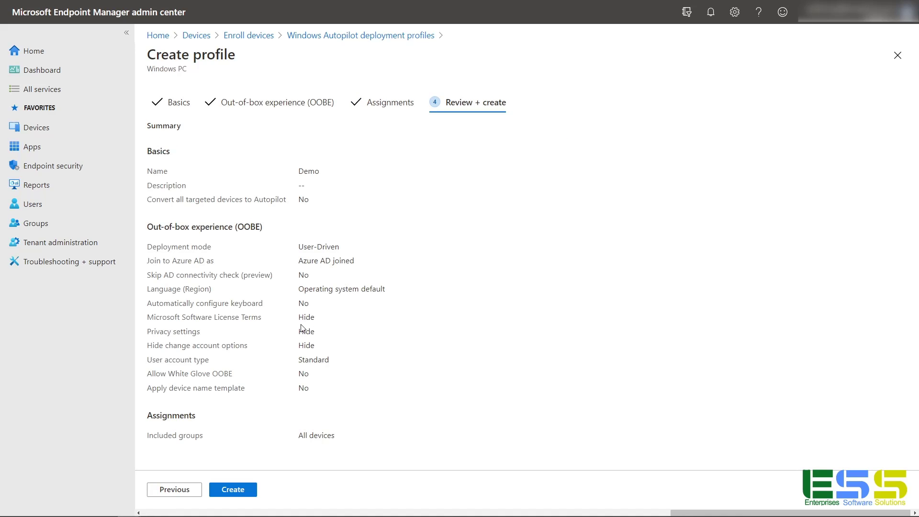
left_click(234, 490)
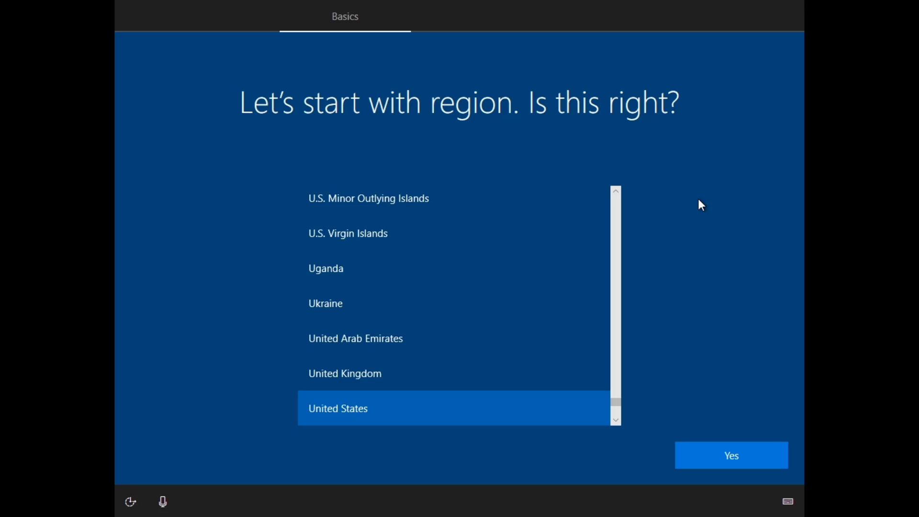
Open an admin command prompt with Shift+F10, start PowerShell and maximize the window
key("shift+F10")
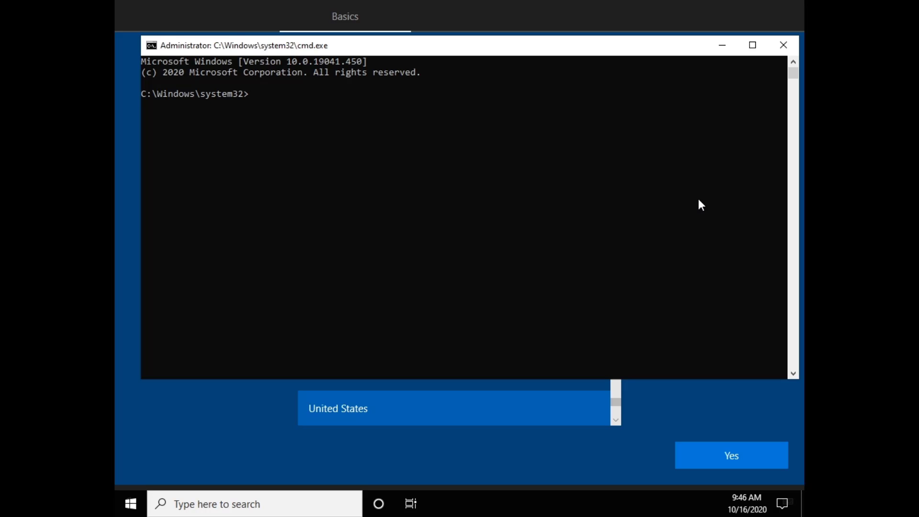
type("powershell")
key("Return")
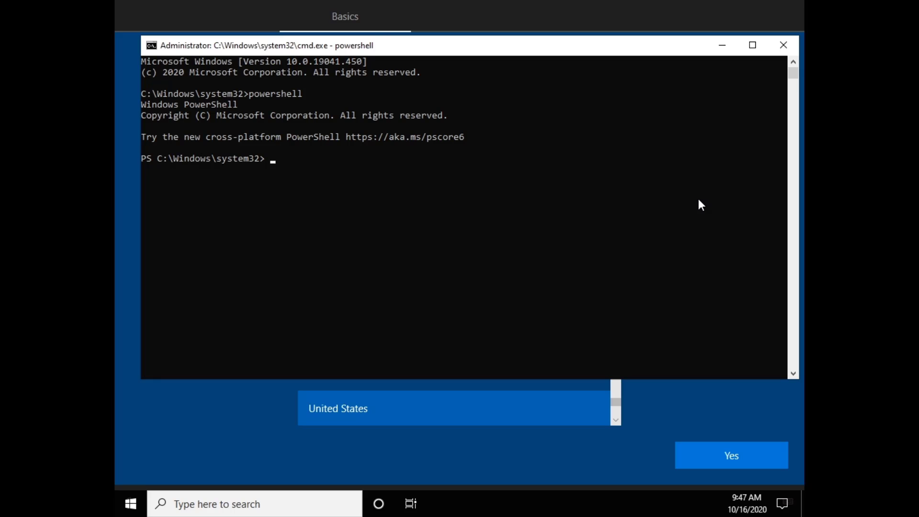
key("super+Up")
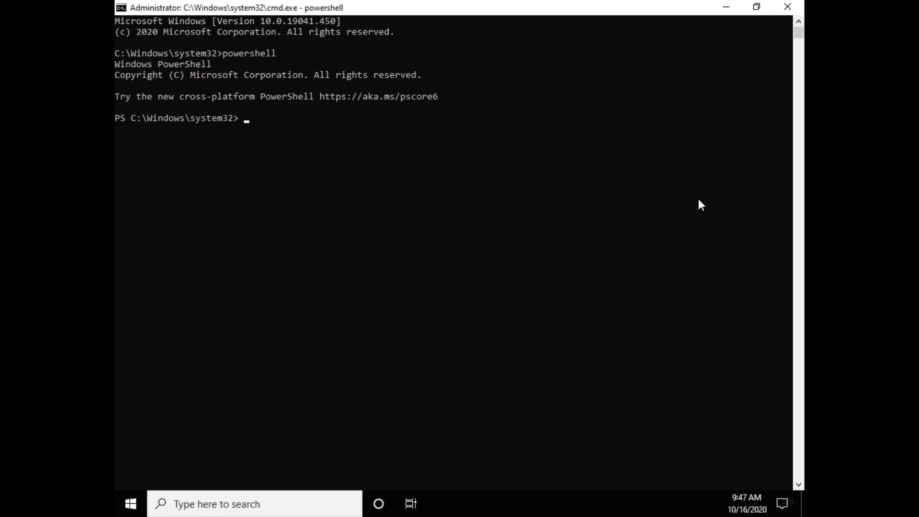
Install the Get-WindowsAutoPilotInfo script, answering y to the PATH, NuGet and PSGallery prompts
type("Install-Script Get-WindowsAutoPilotInfo")
key("Return")
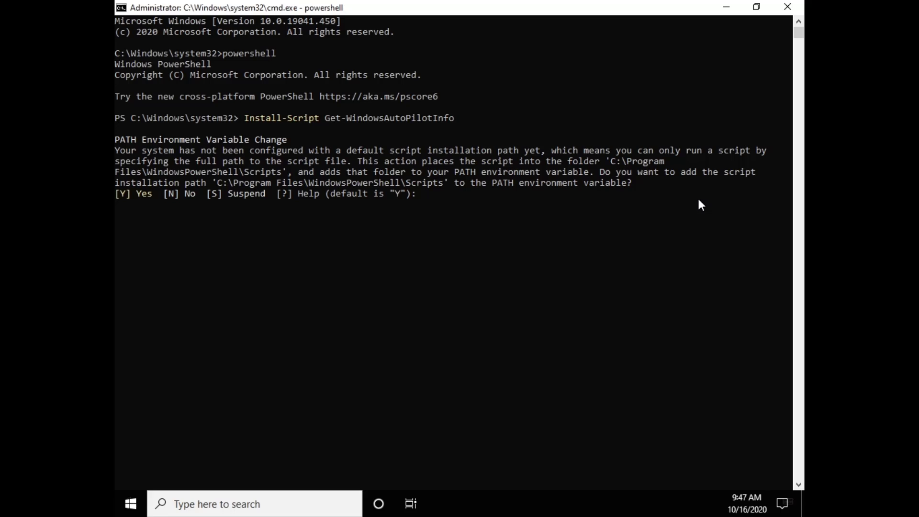
type("y")
key("Return")
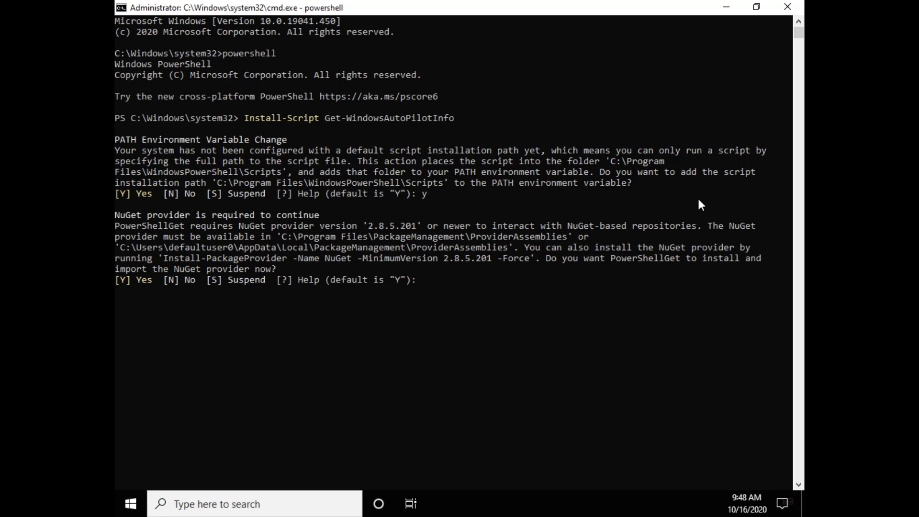
type("y")
key("Return")
type("y")
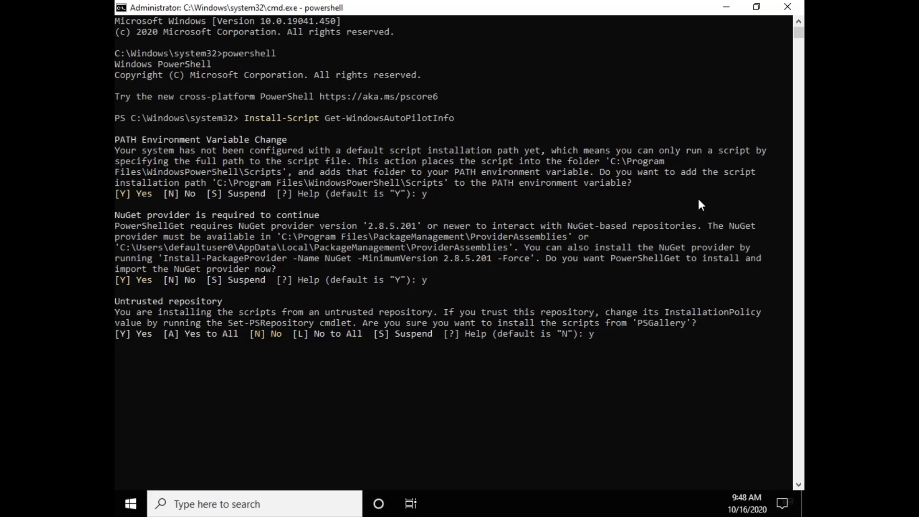
key("Return")
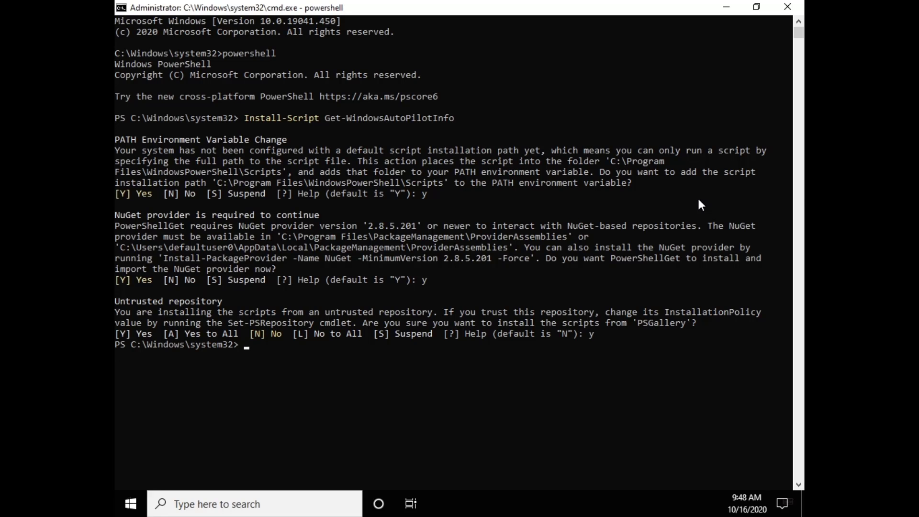
Set the execution policy to Unrestricted and run Get-WindowsAutoPilotInfo.ps1 -Online
type("Set-ExecutionPolicy Unrestricted")
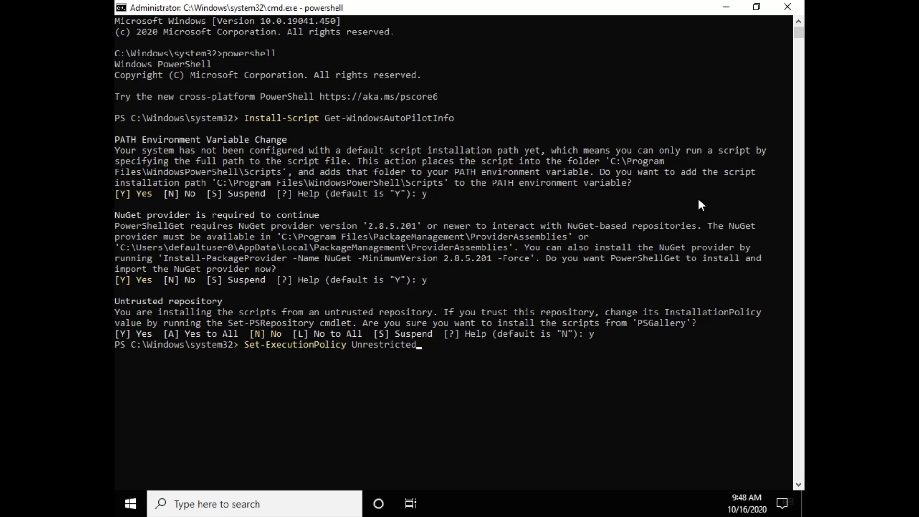
key("Return")
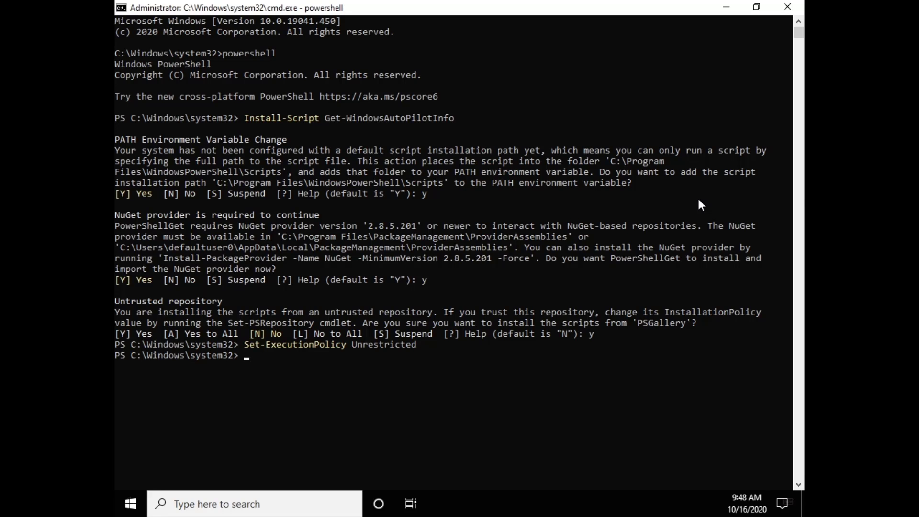
type("Get-WindowsAutoPilotInfo.ps1 -Online")
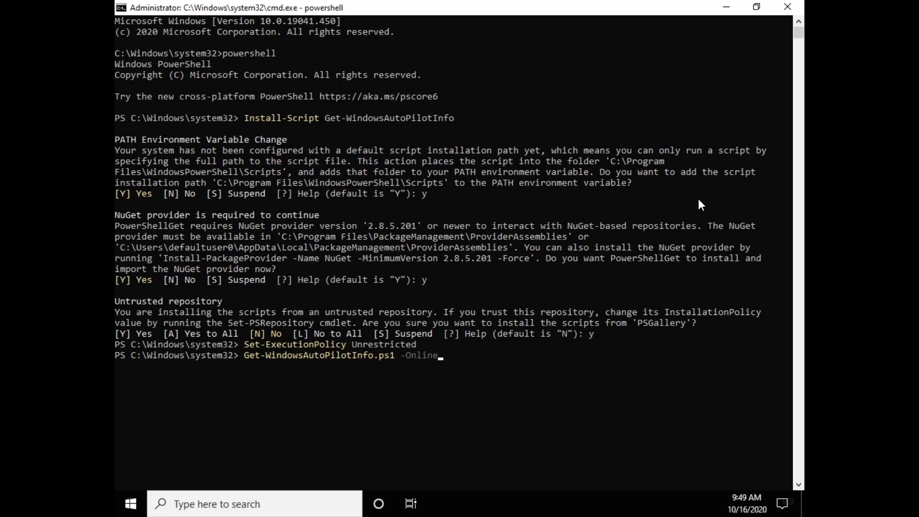
key("Return")
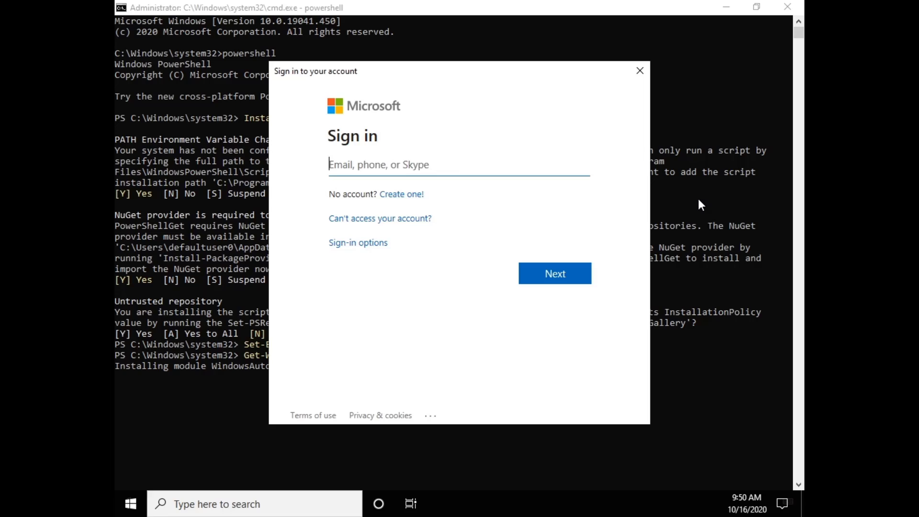
Sign in with the admin account e-mail and password, then enter the SMS verification code
key("ctrl+v")
key("Return")
key("ctrl+v")
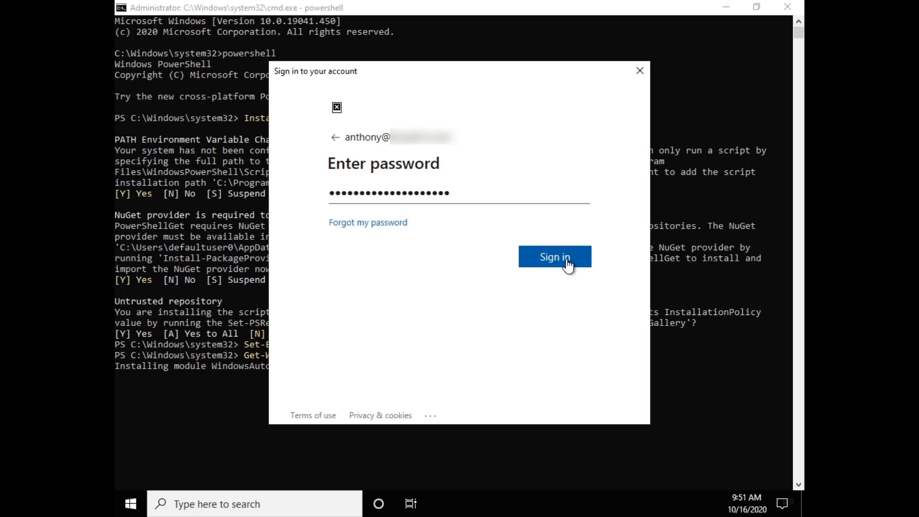
left_click(567, 261)
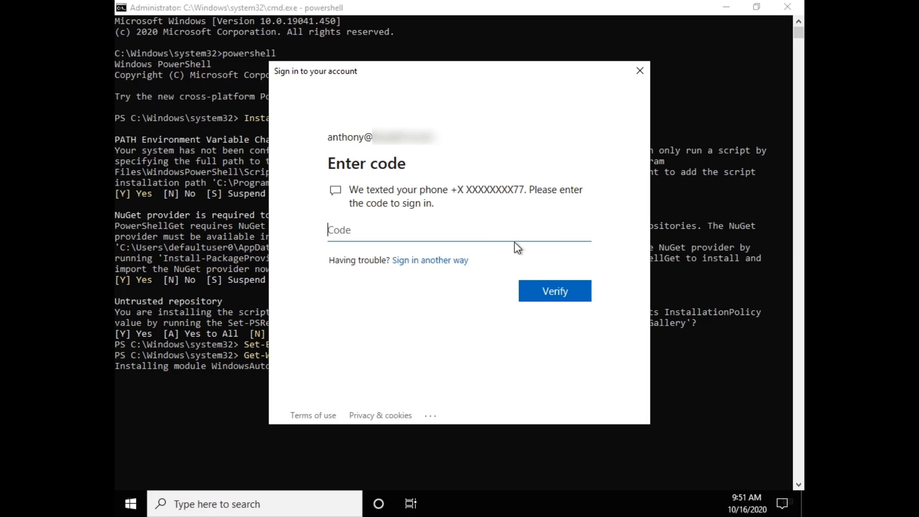
key("Return")
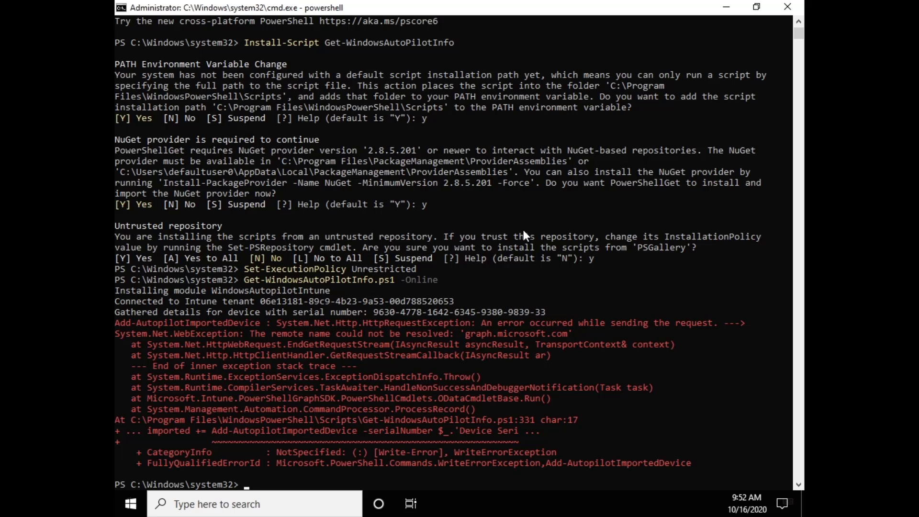
Check the DNS servers, set interface 4's DNS to 1.1.1.1, and rerun the Autopilot upload script
type("Get-DnsClientServerAddress")
key("Return")
type("Set-DnsClientServerAddress -inter")
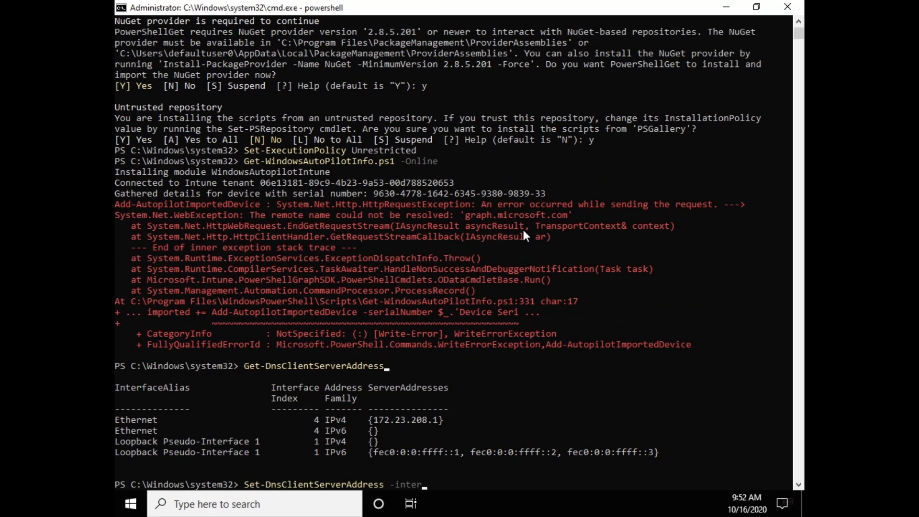
key("Tab")
type("4 -se")
key("Tab")
type("1.1.1.1")
key("Return")
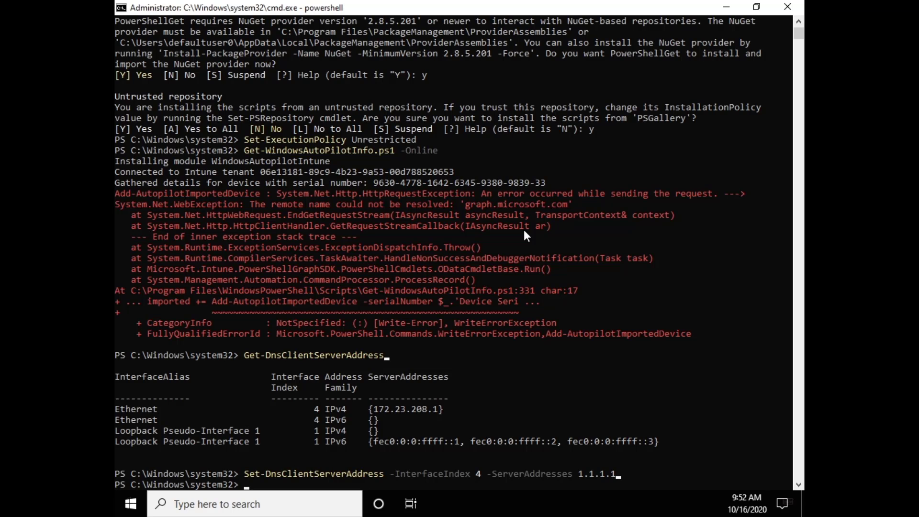
key("Up")
key("Up")
key("Up")
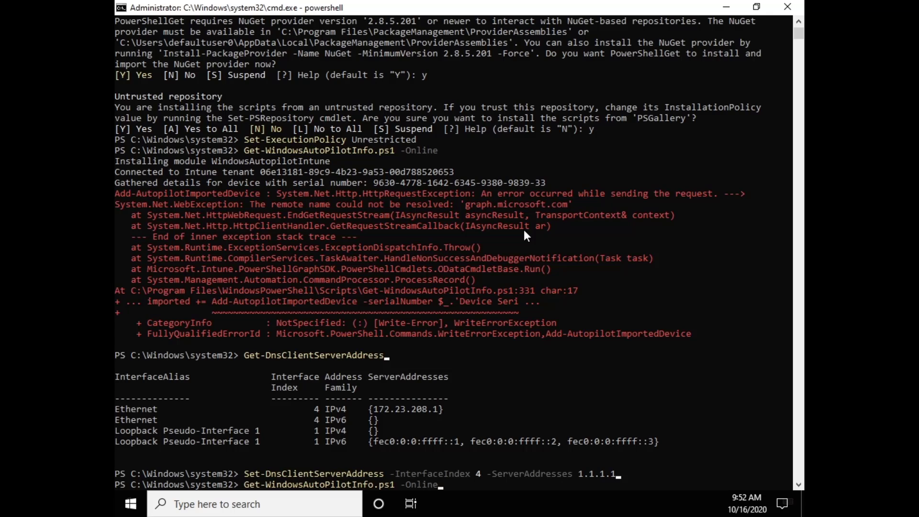
key("Return")
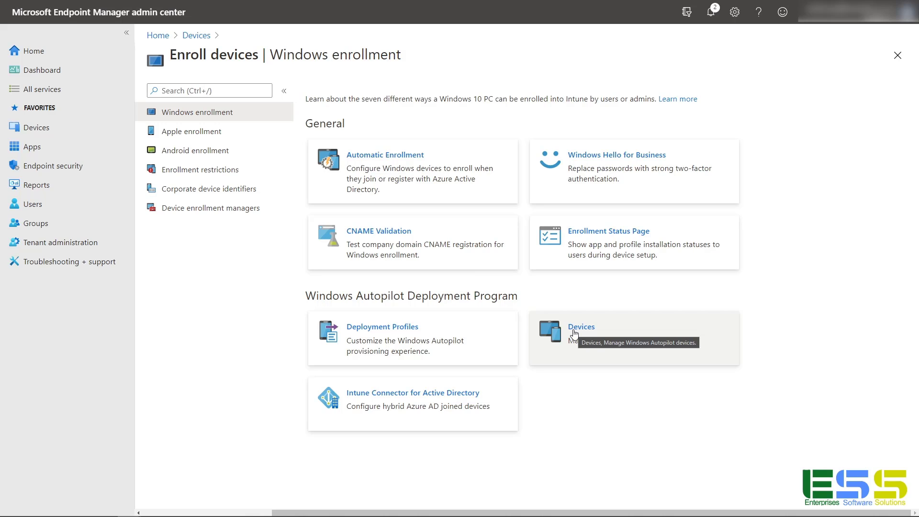
Review the imported VM in Windows Autopilot devices, then assign the test user to it and save
left_click(575, 331)
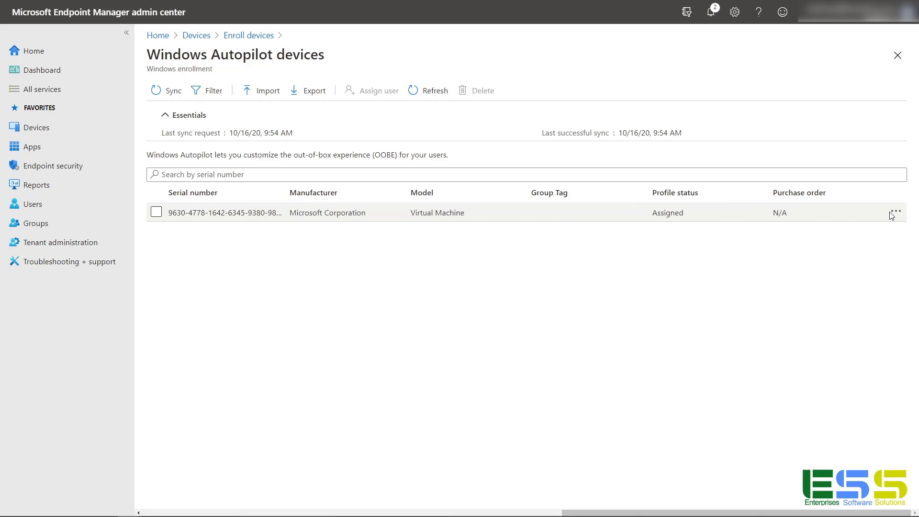
left_click(175, 212)
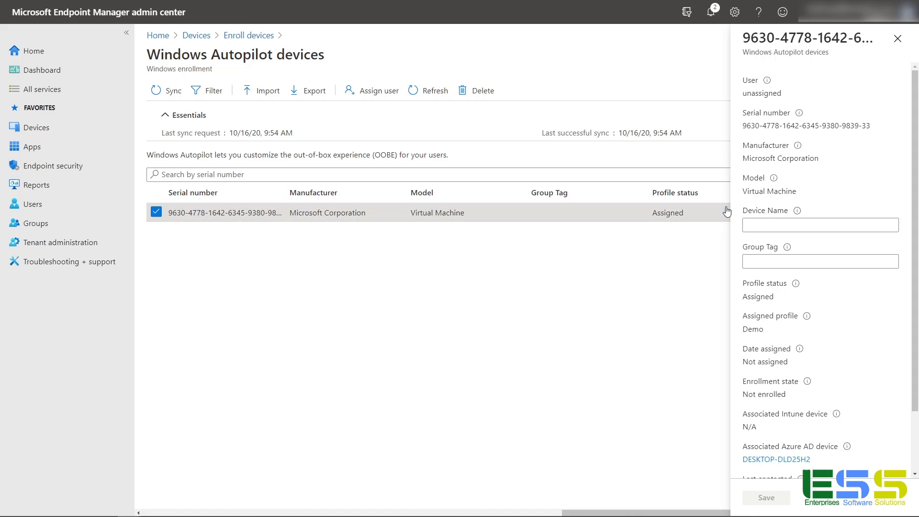
mouse_move(786, 248)
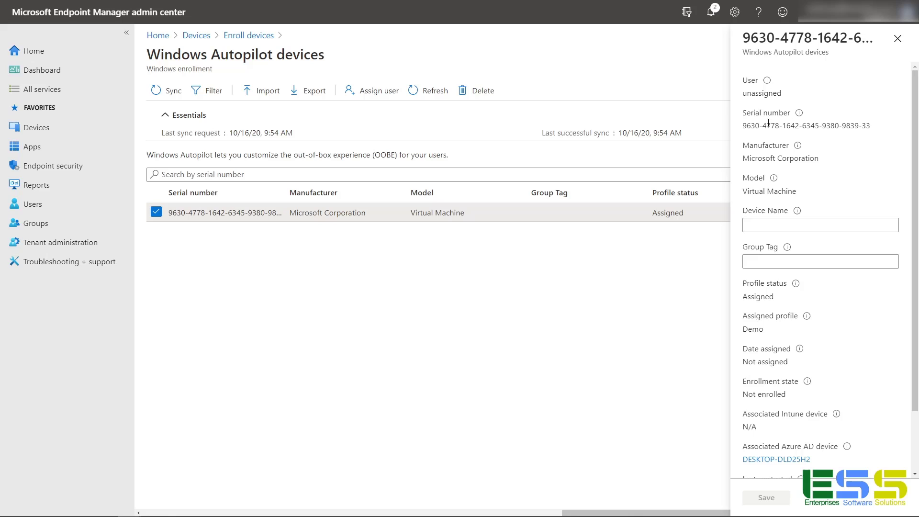
left_click(898, 39)
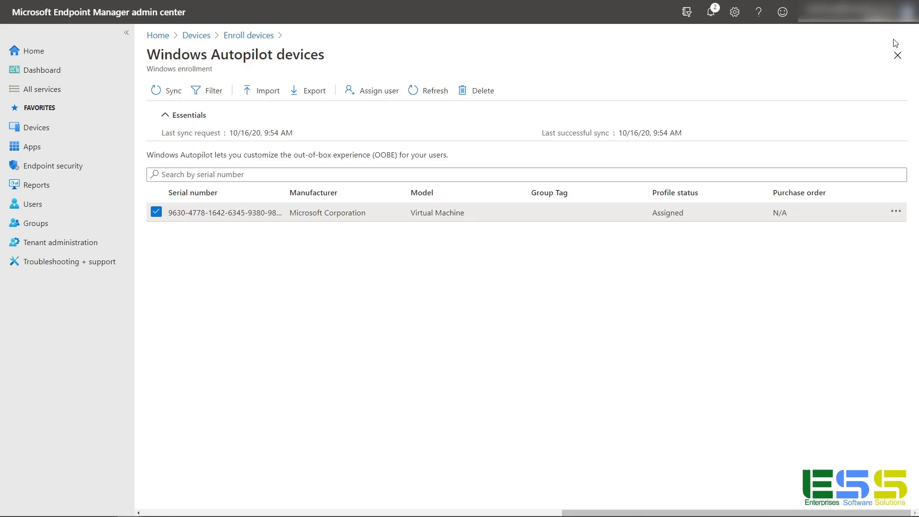
left_click(368, 102)
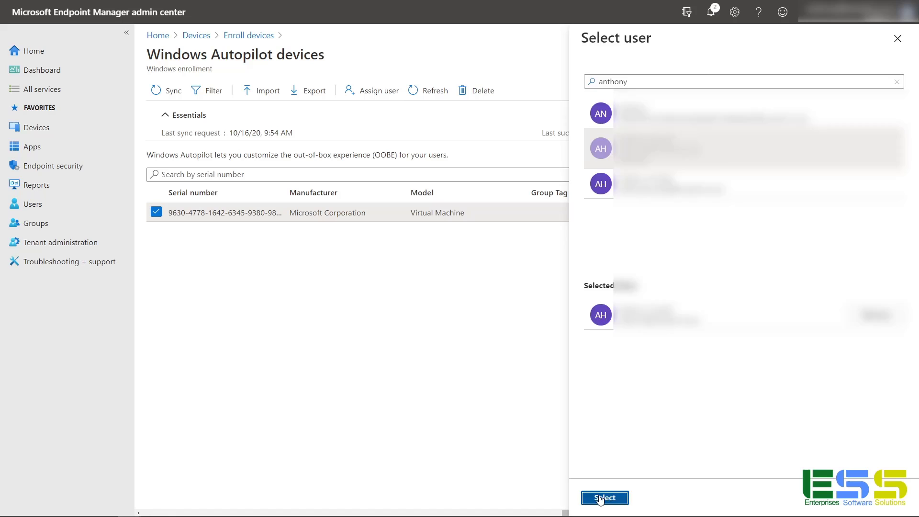
left_click(604, 498)
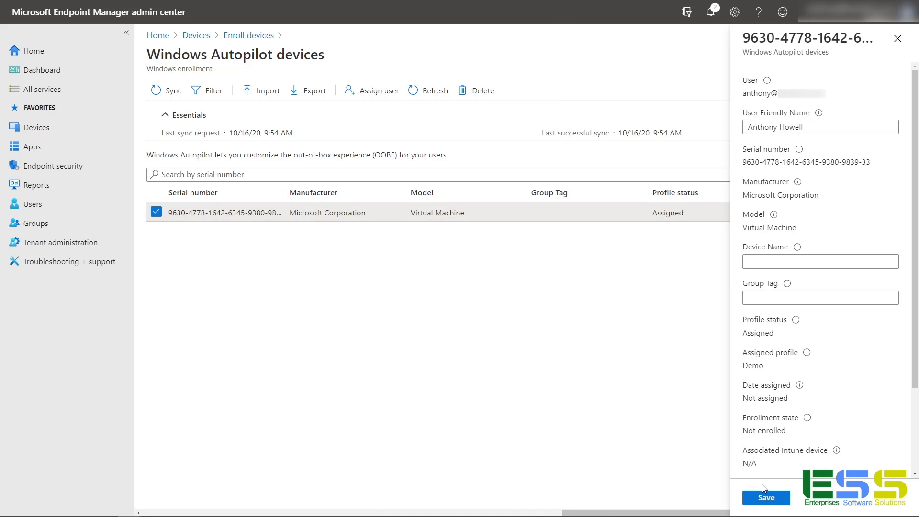
left_click(765, 497)
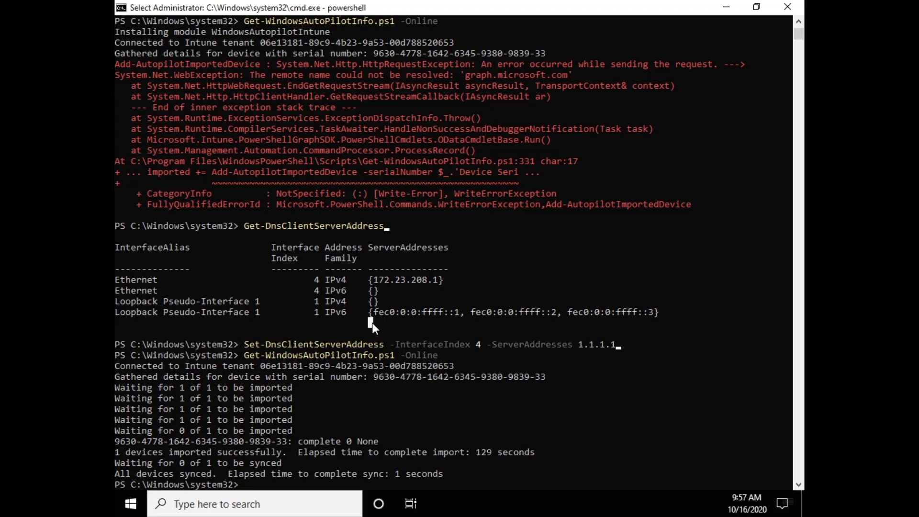
Reboot the VM with restart-computer
type("restart-computer")
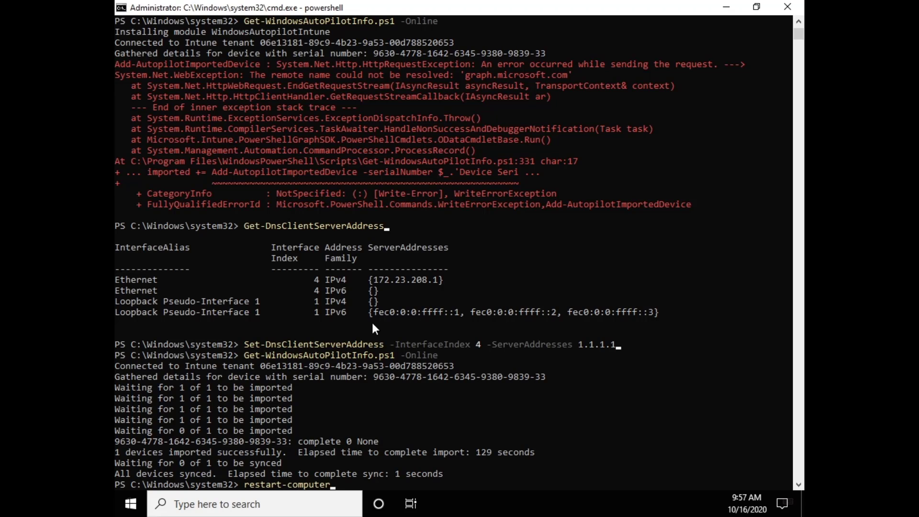
key("Return")
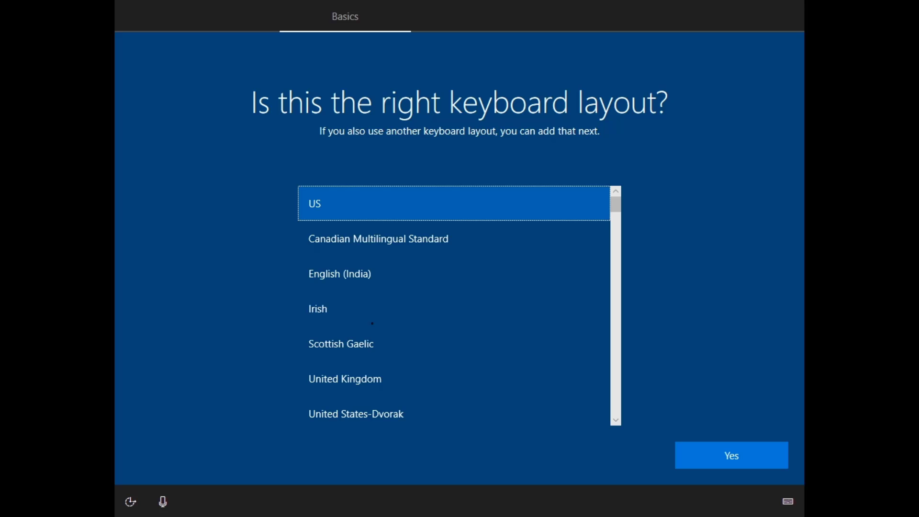
Choose the United States-Dvorak keyboard layout and skip adding a second layout
scroll(522, 287, "down", 3)
left_click(451, 306)
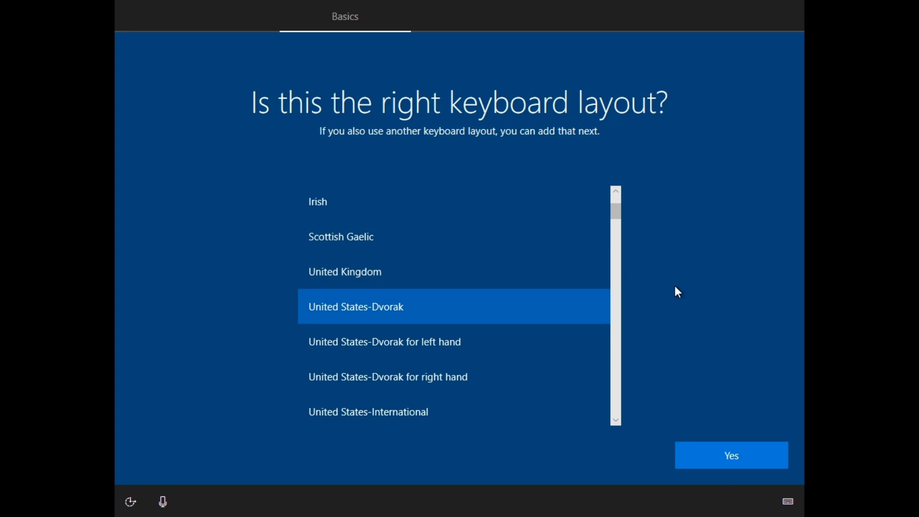
left_click(710, 461)
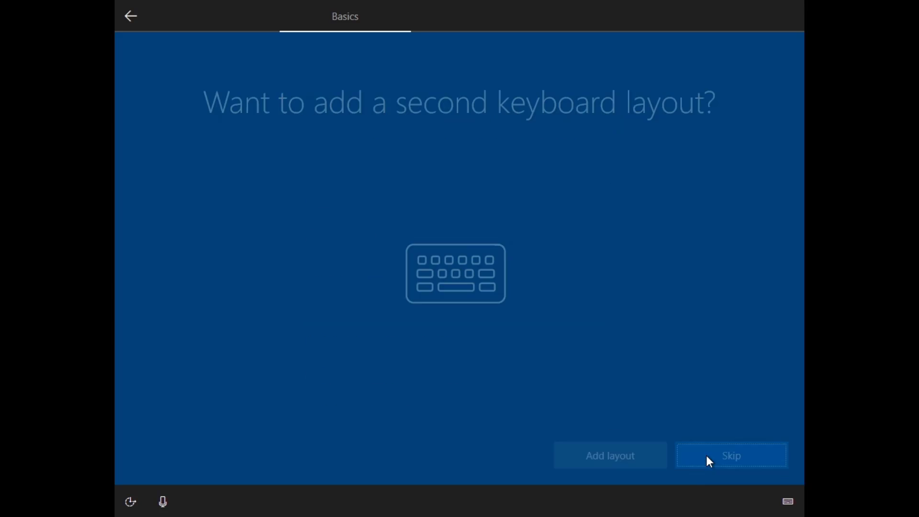
left_click(719, 453)
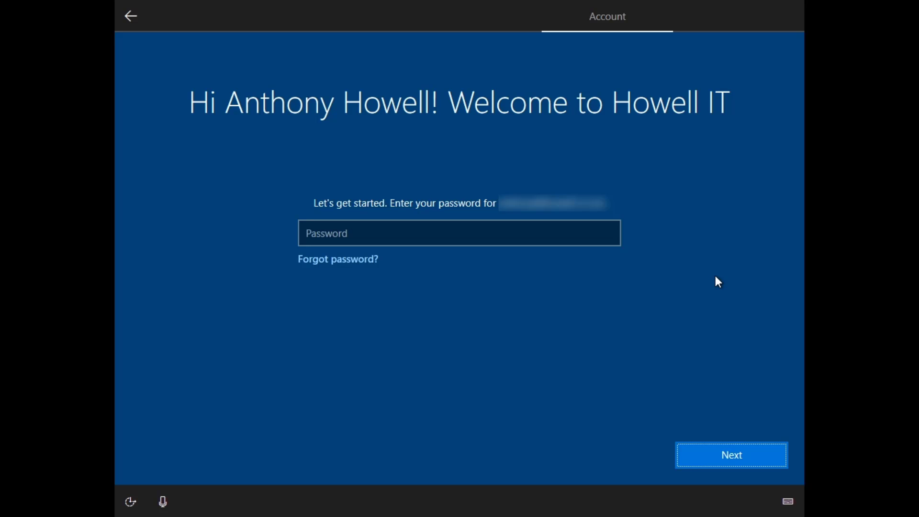
Sign in with the work account password and the SMS verification code
key("ctrl+v")
left_click(733, 449)
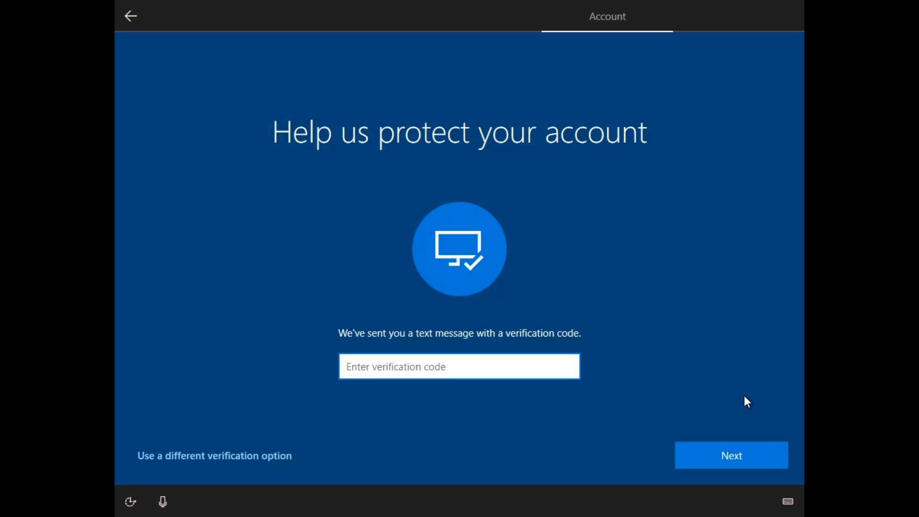
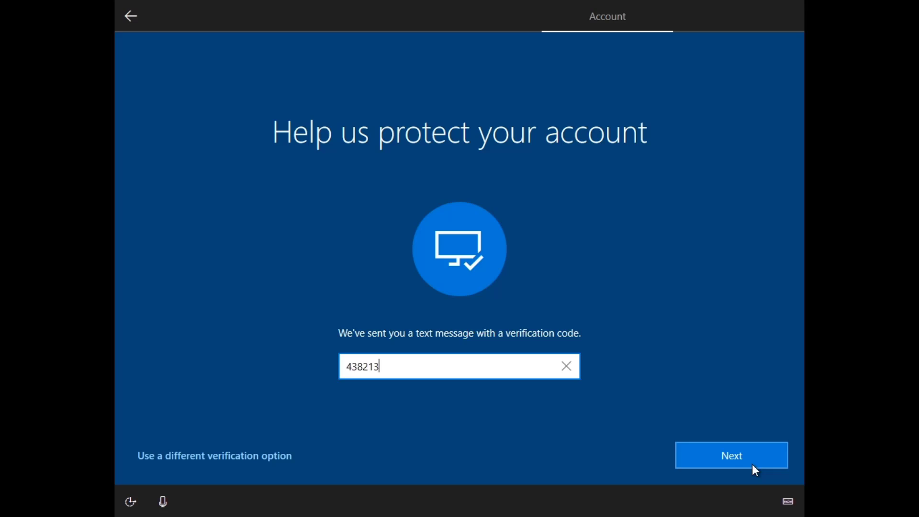
left_click(752, 464)
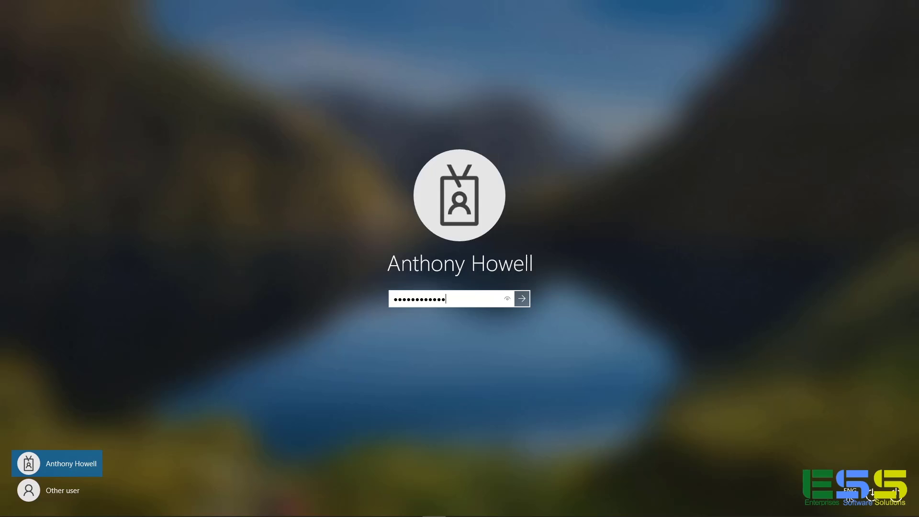
Sign in, answer the network prompt, and open Settings > Accounts > Access work or school
key("Return")
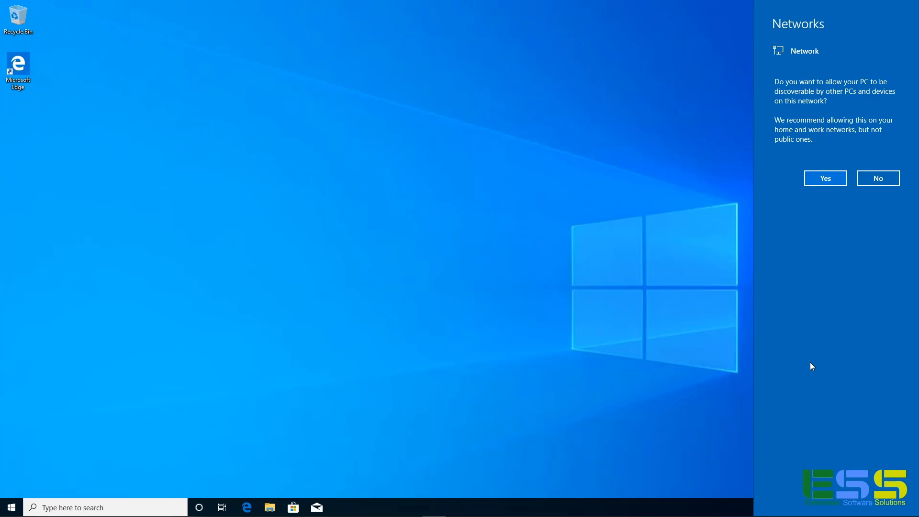
left_click(469, 72)
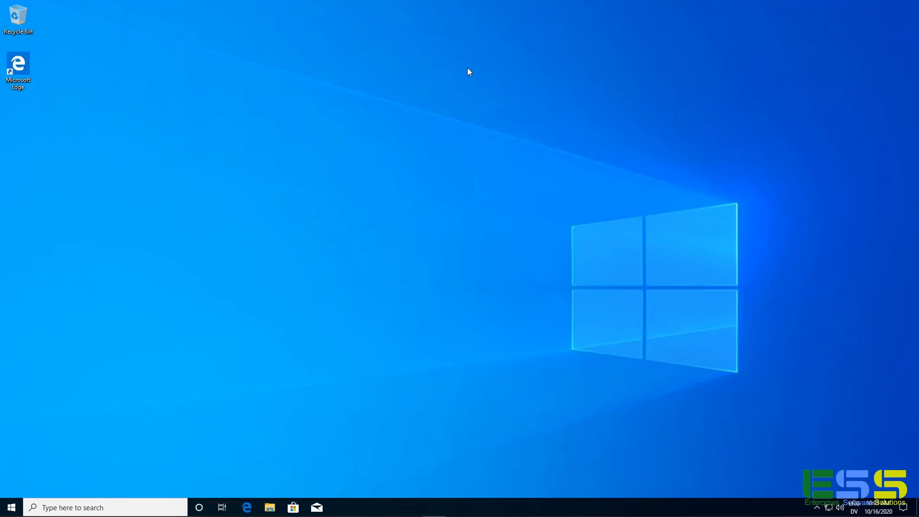
key("super")
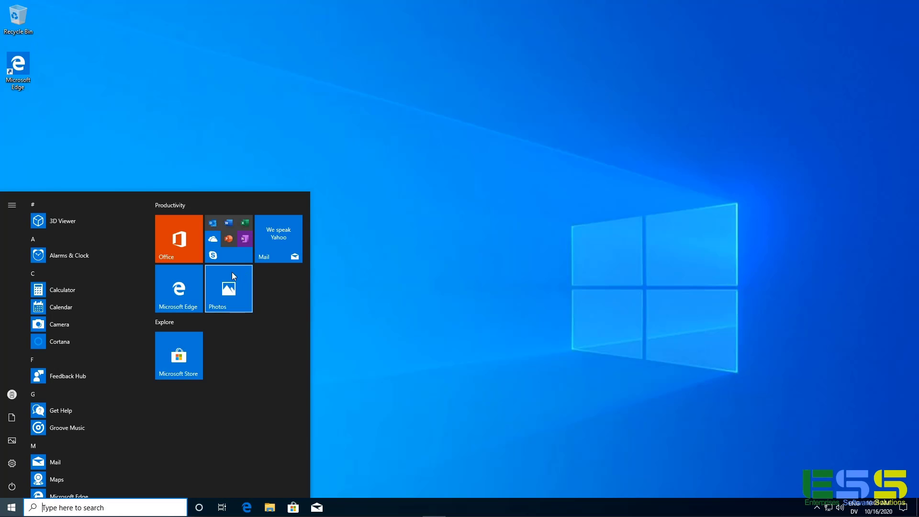
left_click(14, 463)
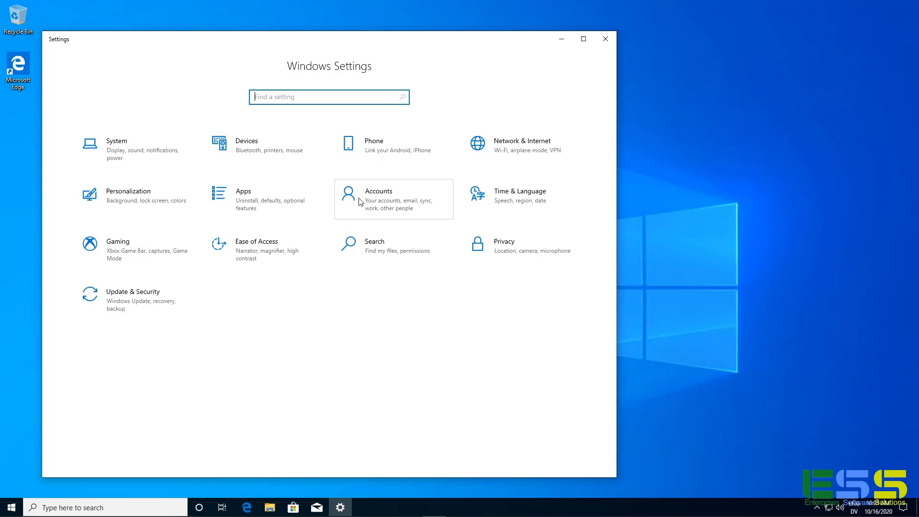
left_click(353, 201)
left_click(87, 184)
left_click(98, 207)
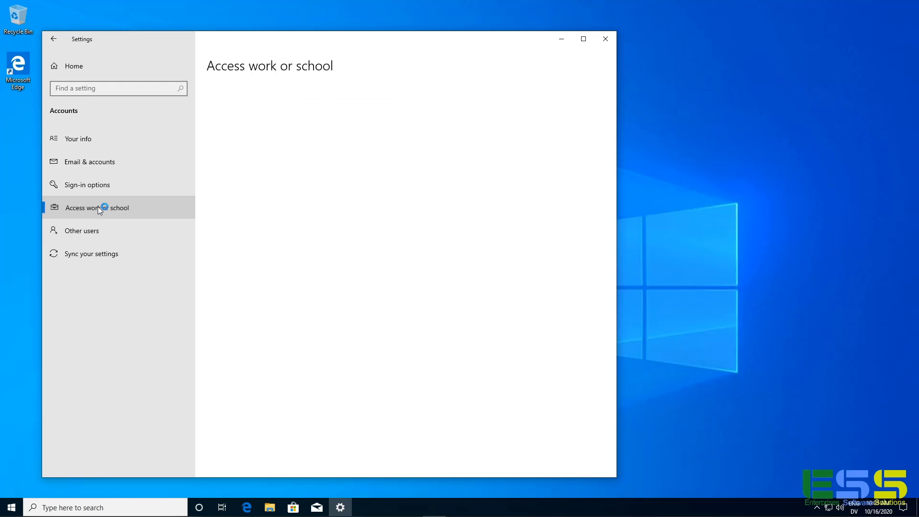